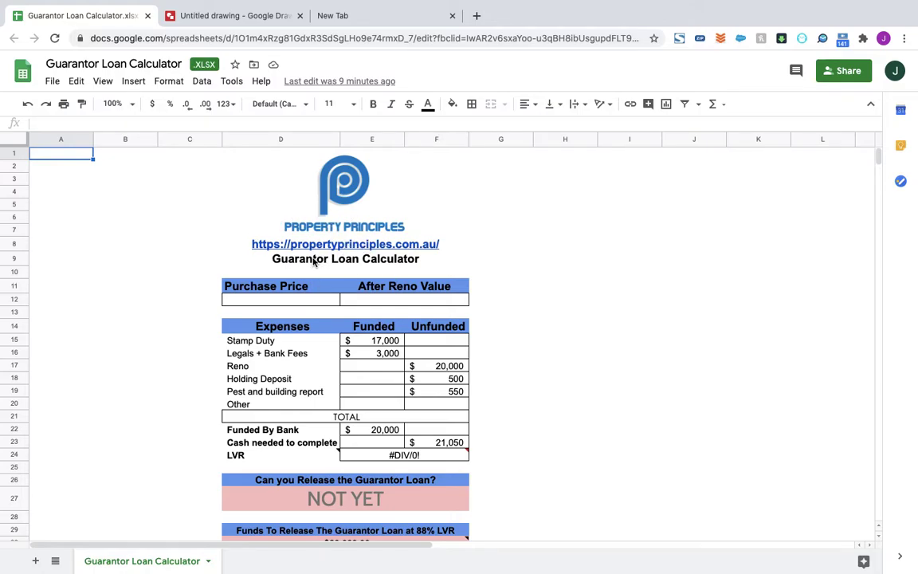
Open the File menu of the Guarantor Loan Calculator spreadsheet
left_click(52, 81)
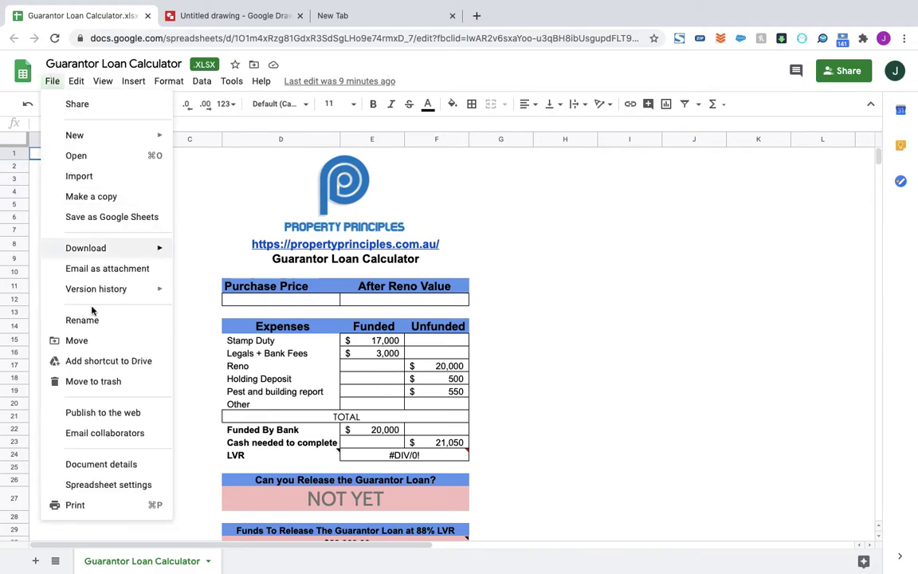
Make a copy named 'Copy of Guarantor Loan Calculator' and open it
left_click(106, 196)
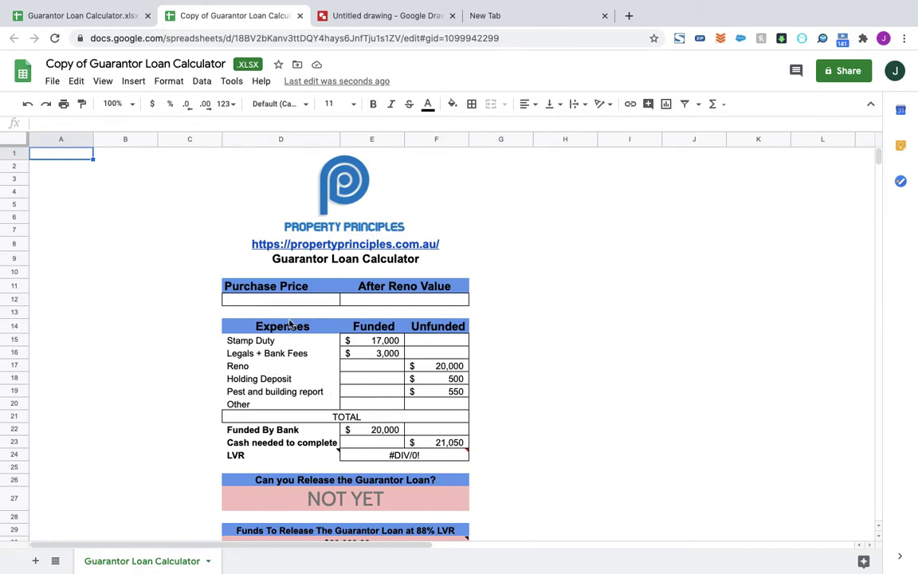
Enter a purchase price of 310,000 in D12
scroll(295, 311, "down", 1)
scroll(294, 312, "down", 1)
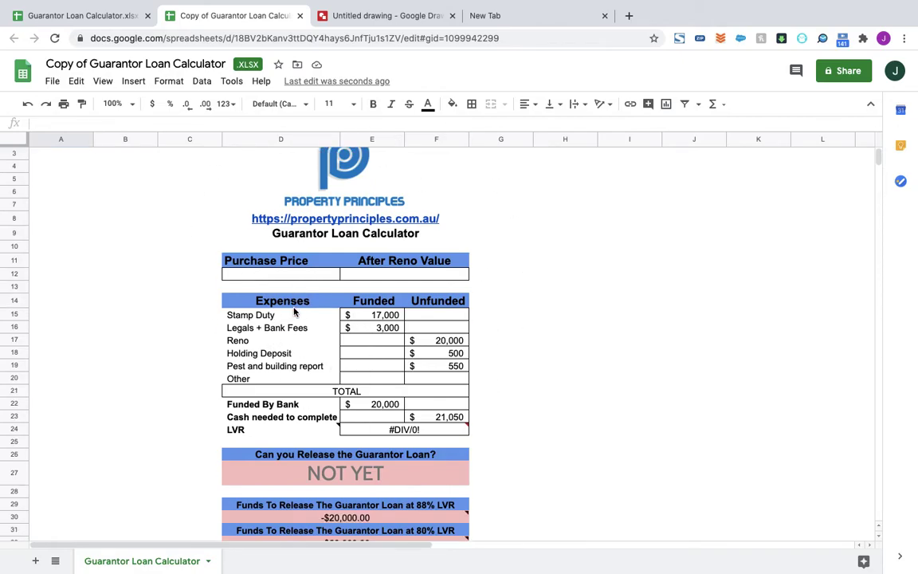
scroll(294, 312, "down", 1)
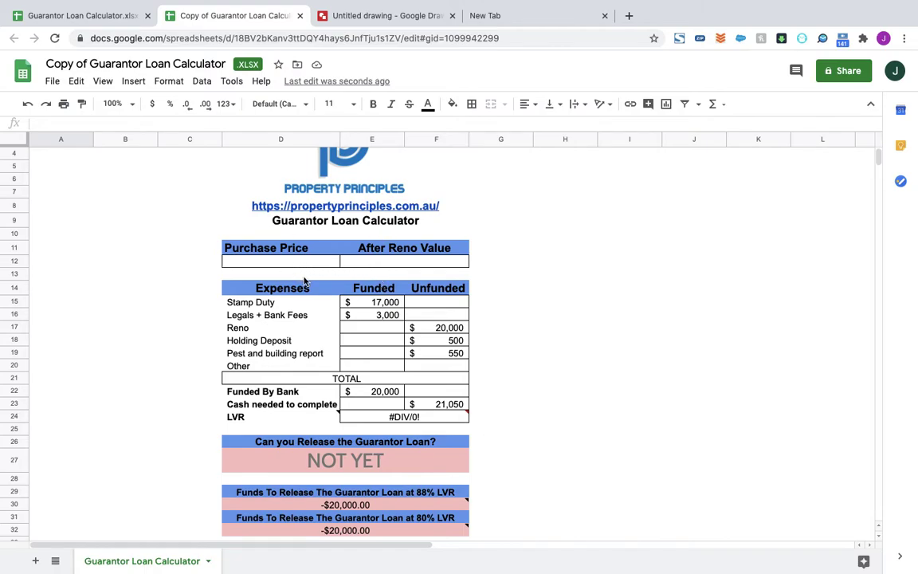
scroll(304, 280, "up", 1)
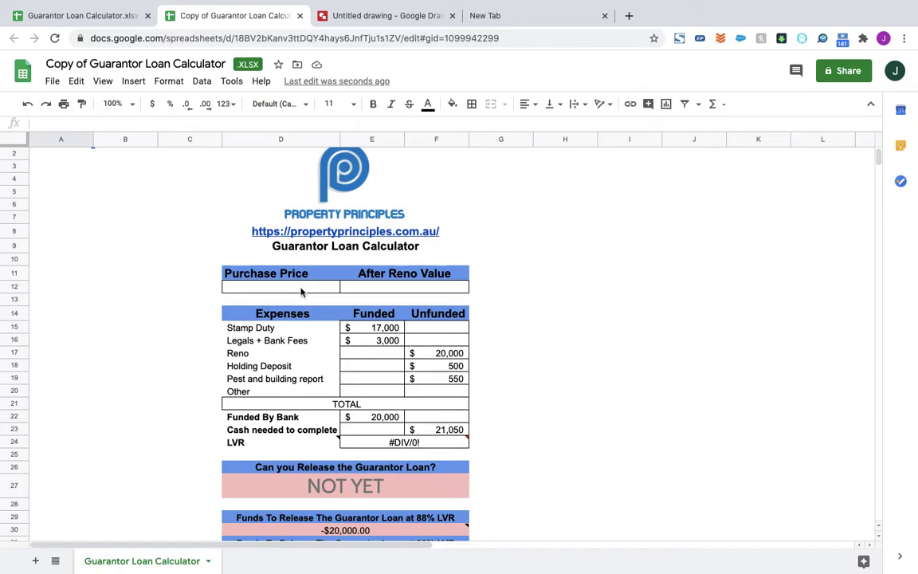
left_click(301, 292)
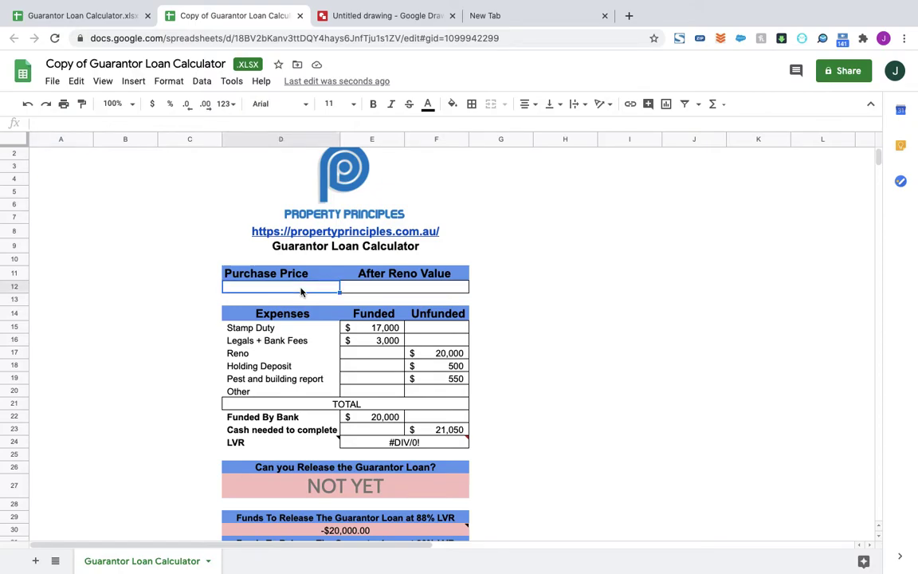
type("310,000")
key("Return")
Enter an after-reno value of 380,000 in E12, correcting an extra zero
key("Up")
key("Right")
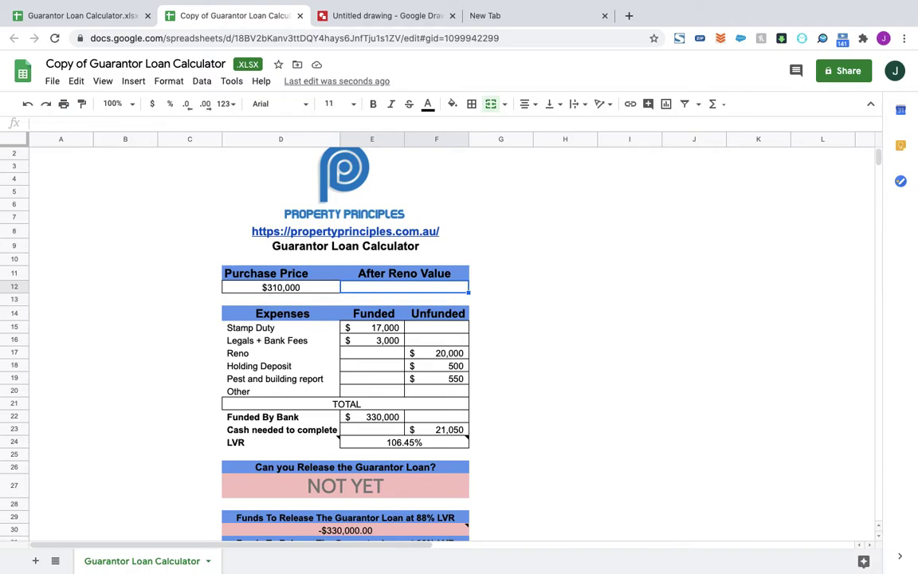
type("3800000")
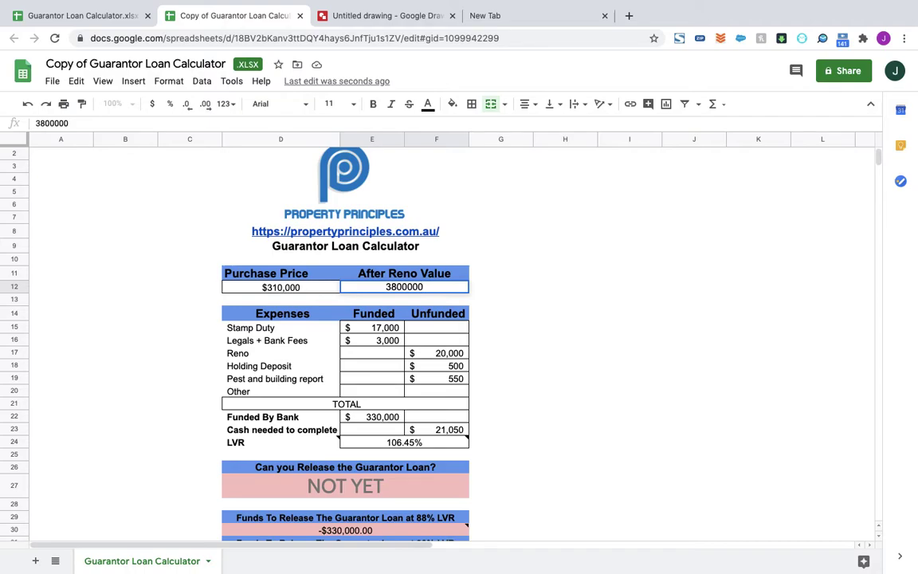
key("BackSpace")
key("Return")
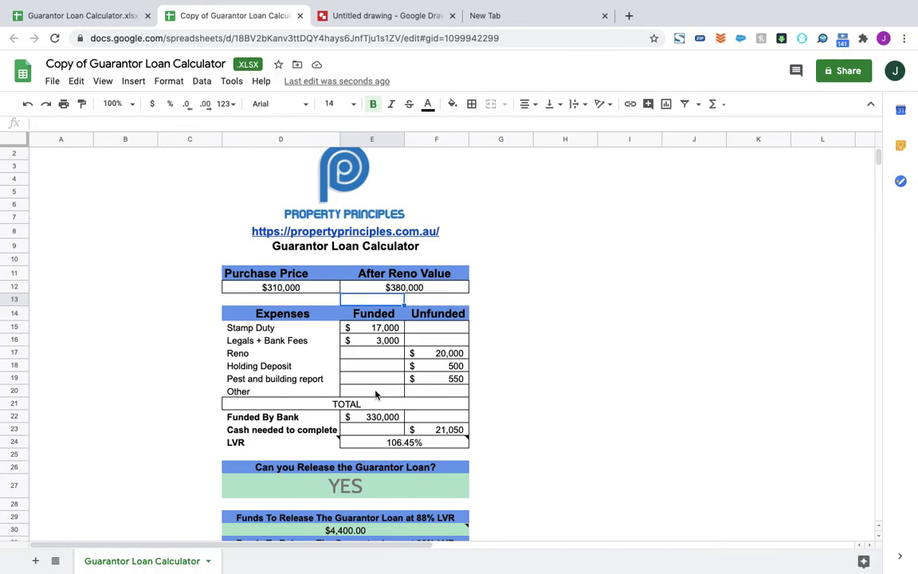
left_click(441, 318)
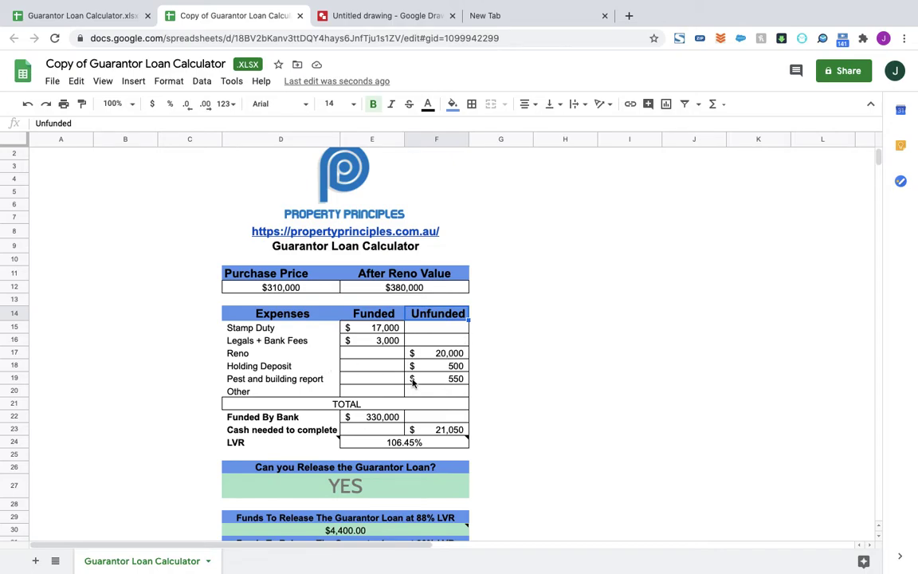
left_click(443, 355)
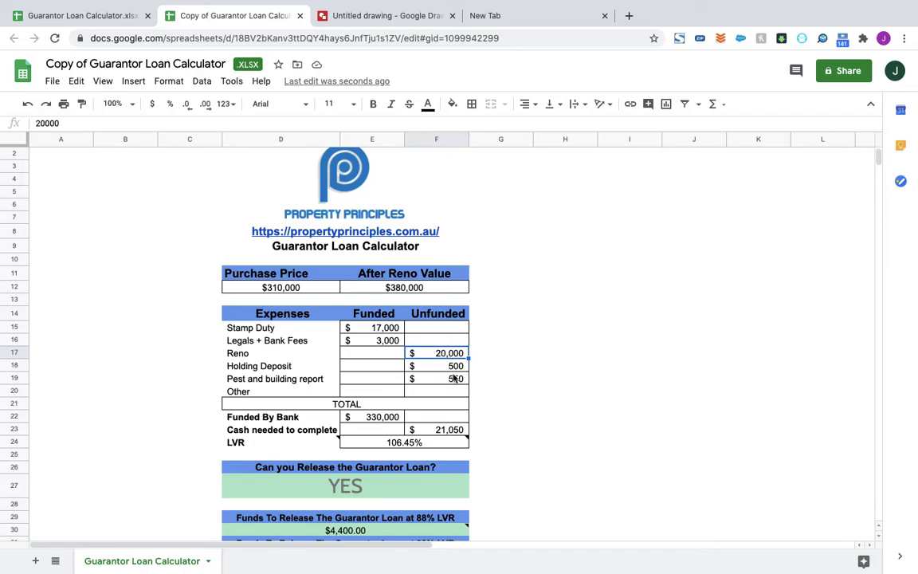
left_click(450, 369)
left_click(451, 381)
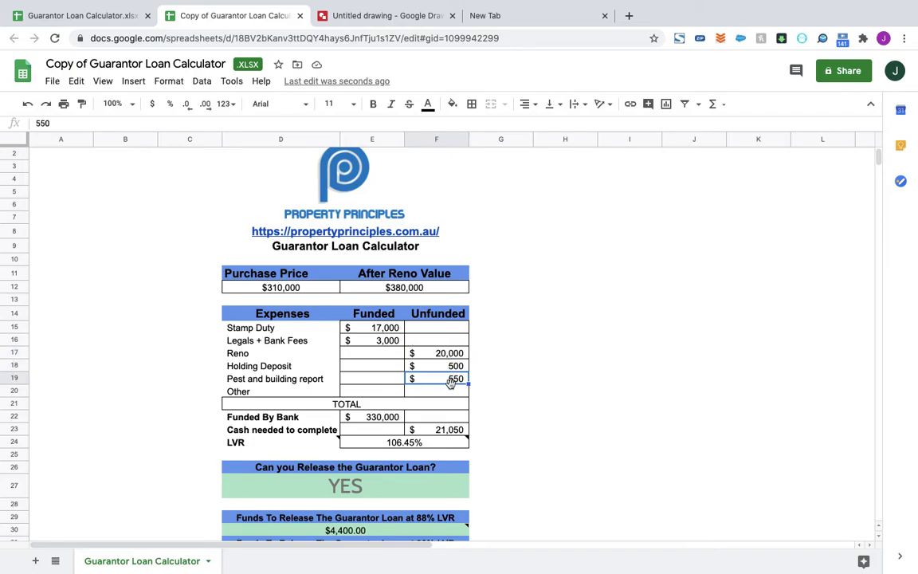
left_click(445, 394)
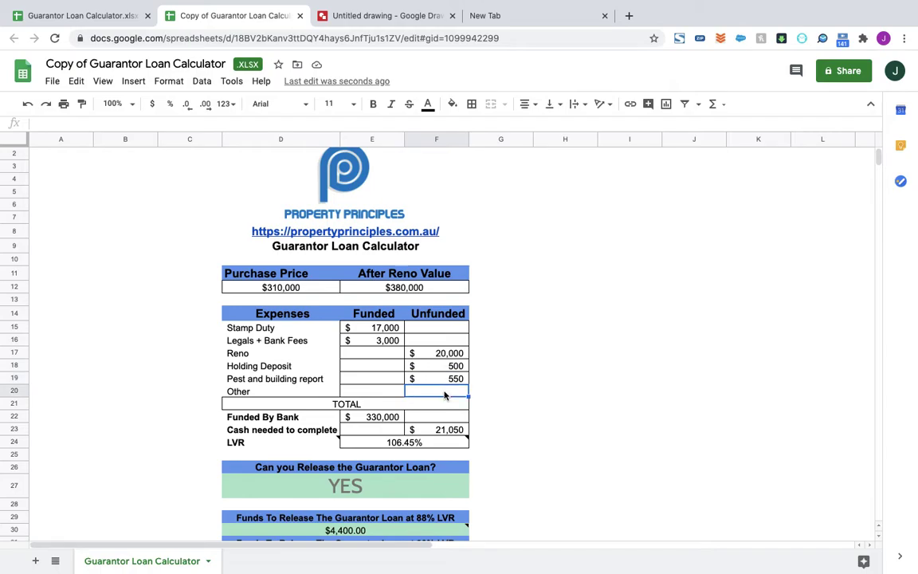
left_click(450, 431)
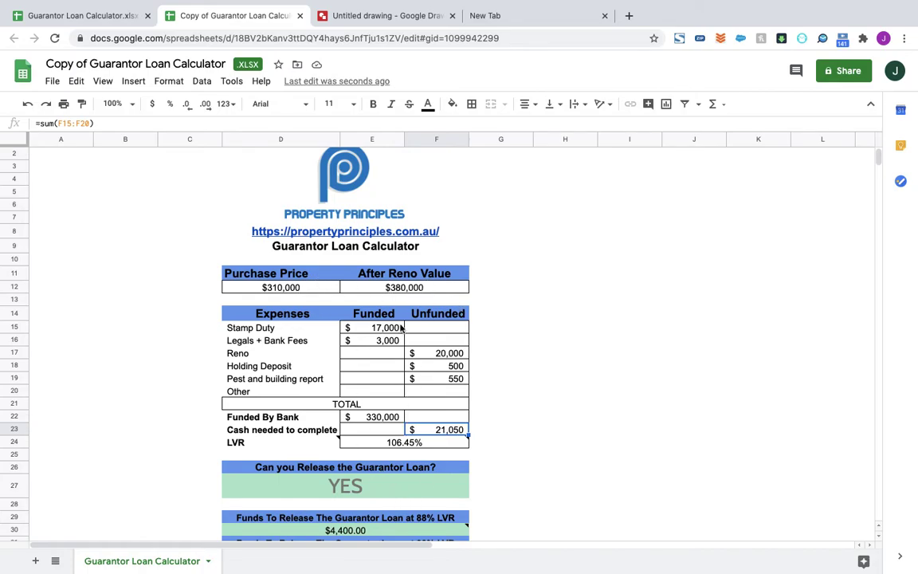
scroll(406, 319, "down", 1)
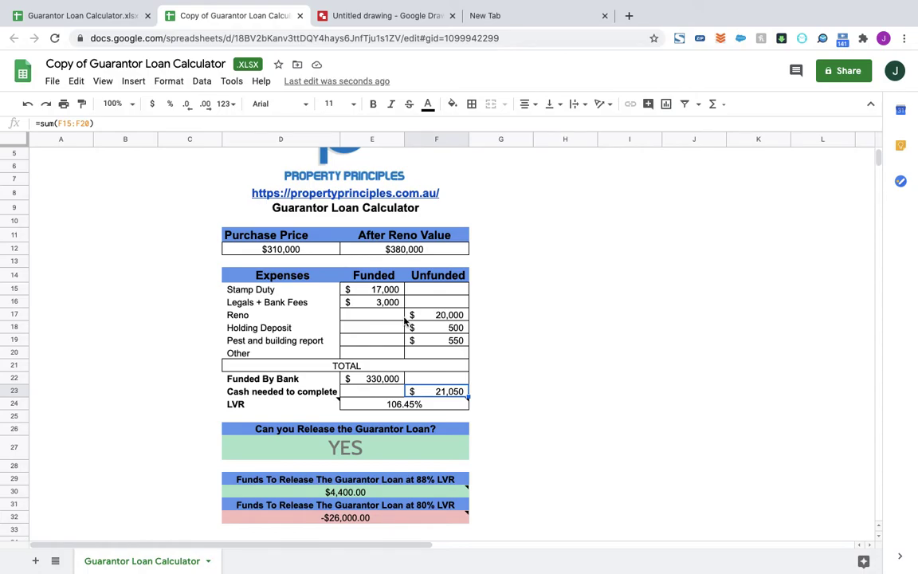
left_click(422, 251)
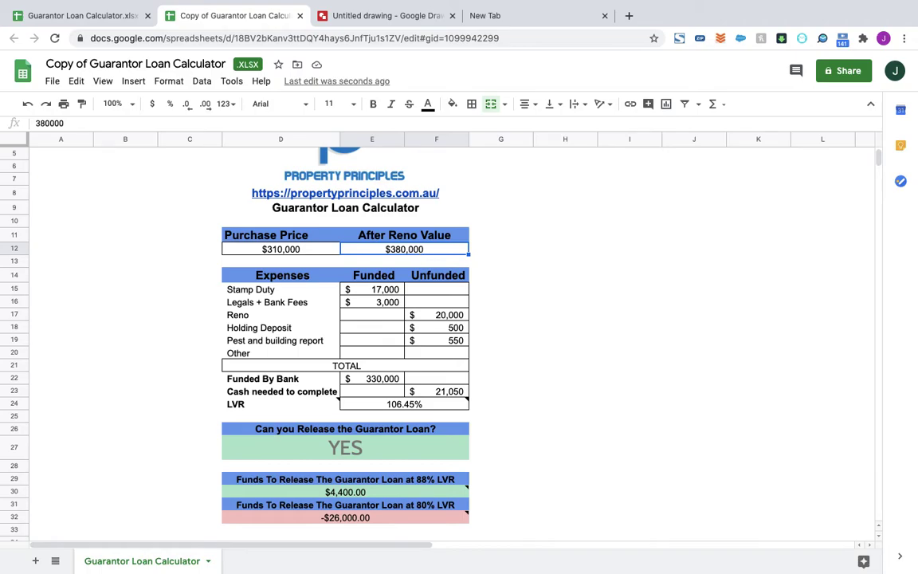
Change the after-reno value to 350,000 and inspect the NOT YET result and 88% LVR note
type("3500")
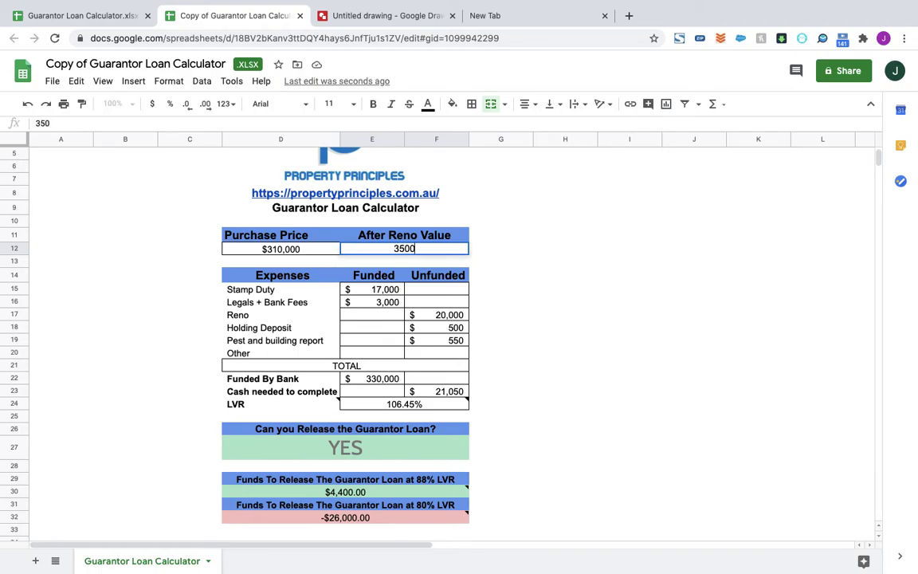
type("00")
key("Return")
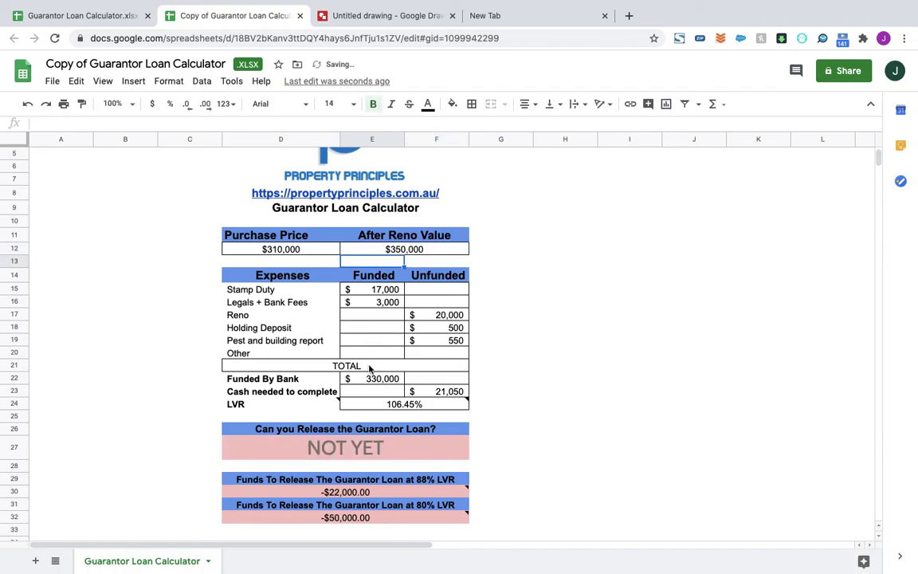
left_click(359, 448)
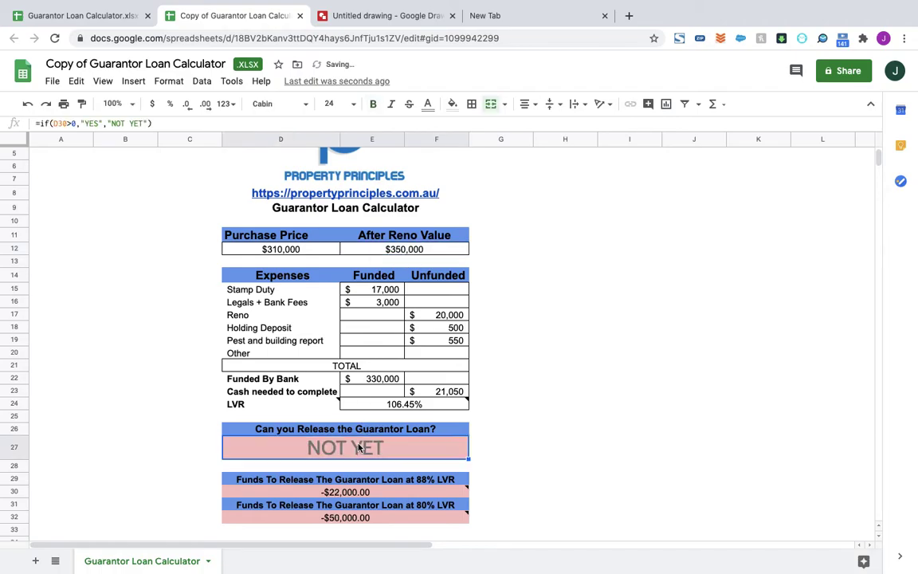
left_click(347, 492)
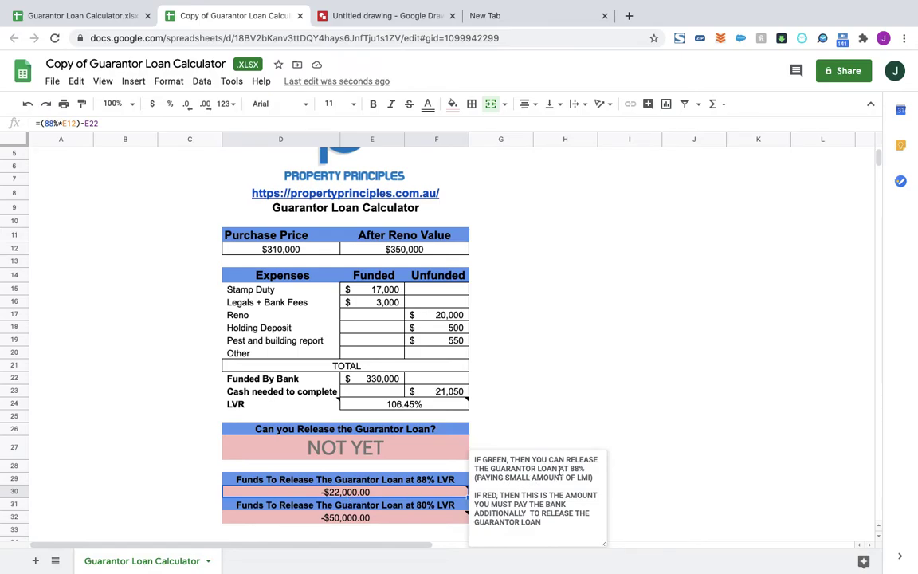
left_click_drag(570, 468, 590, 469)
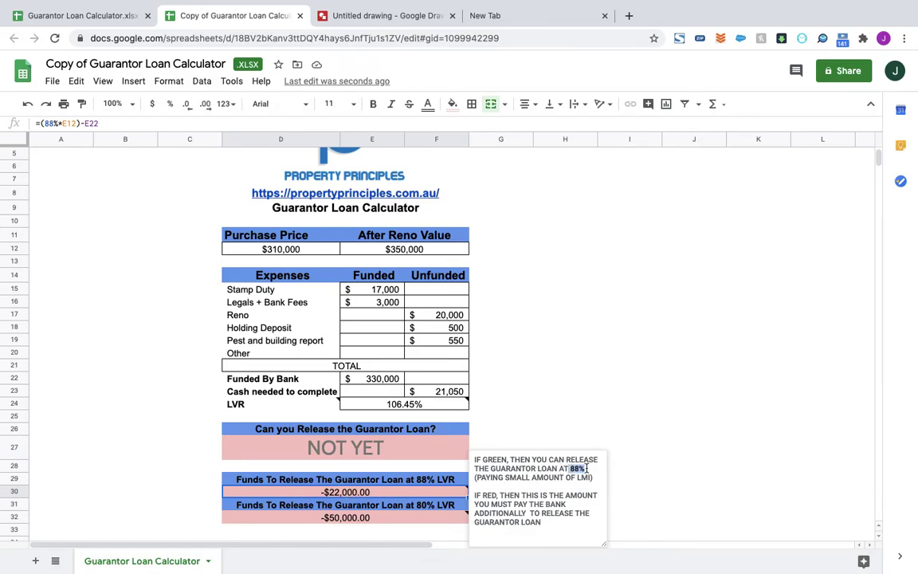
left_click(567, 418)
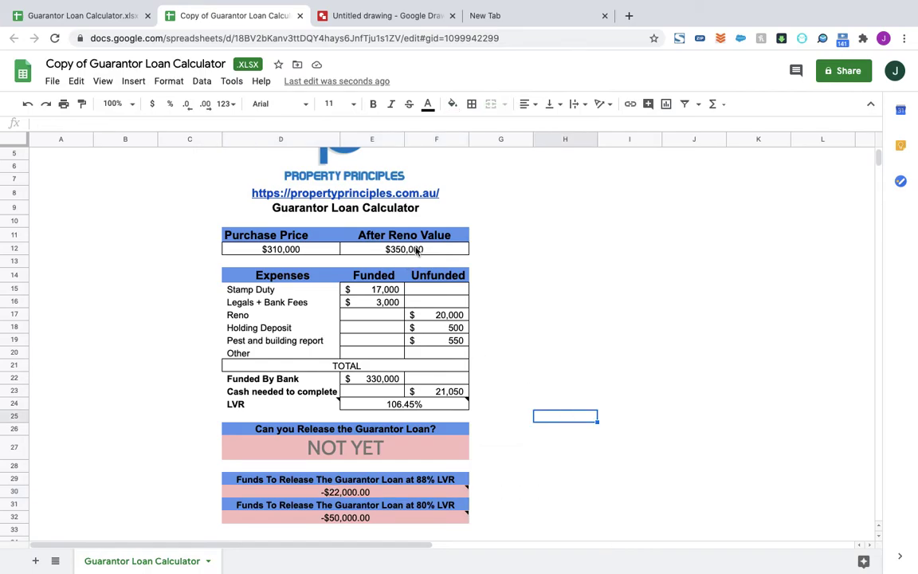
Change the after-reno value to 369,000 and review the 88% LVR and cash-needed formulas
left_click(416, 251)
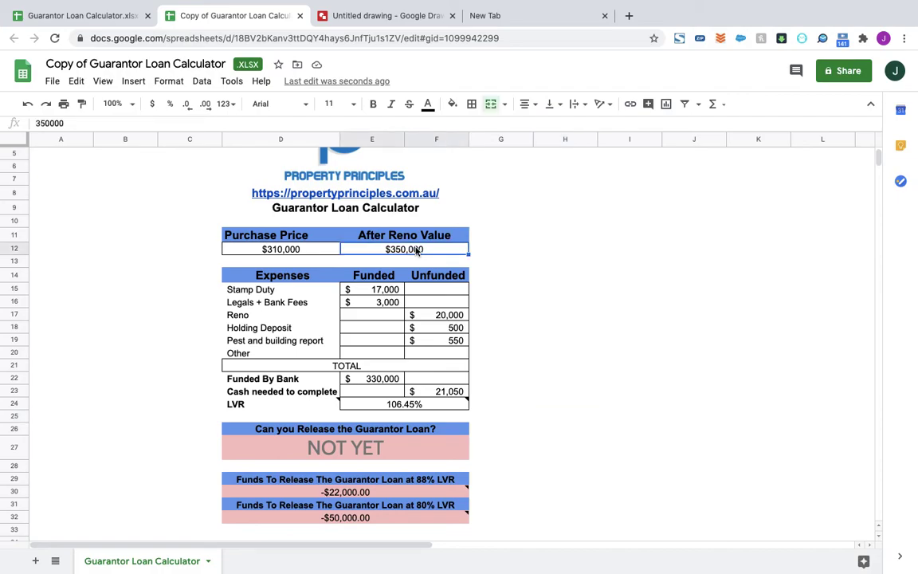
type("369,000")
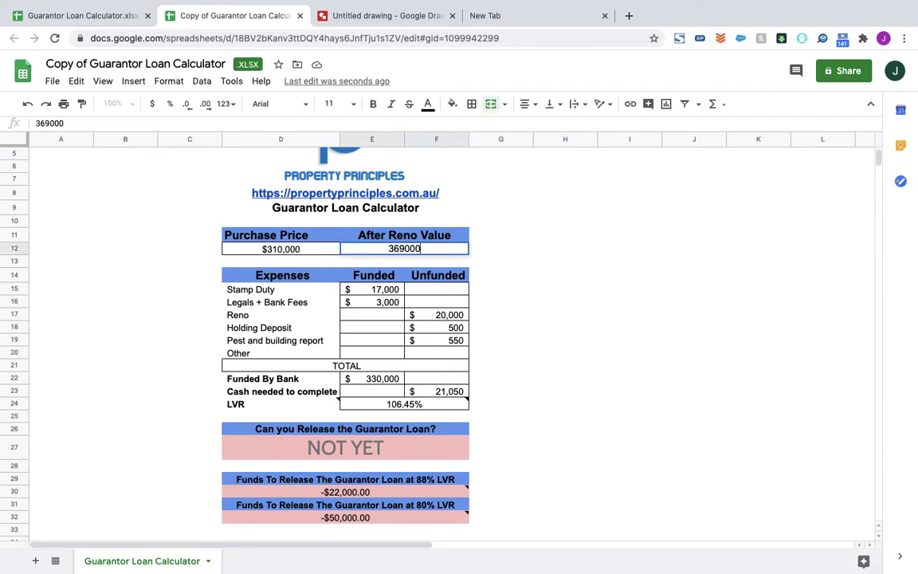
key("Return")
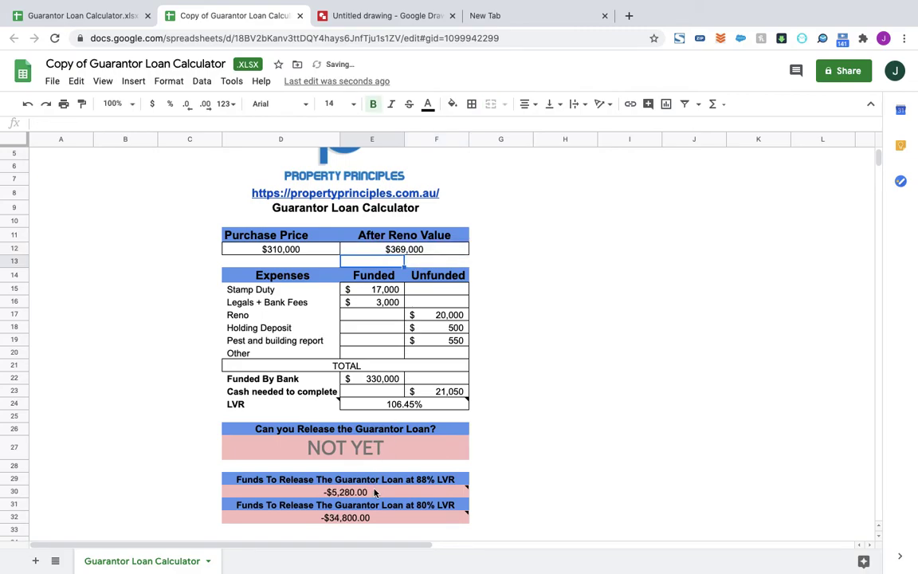
left_click(375, 493)
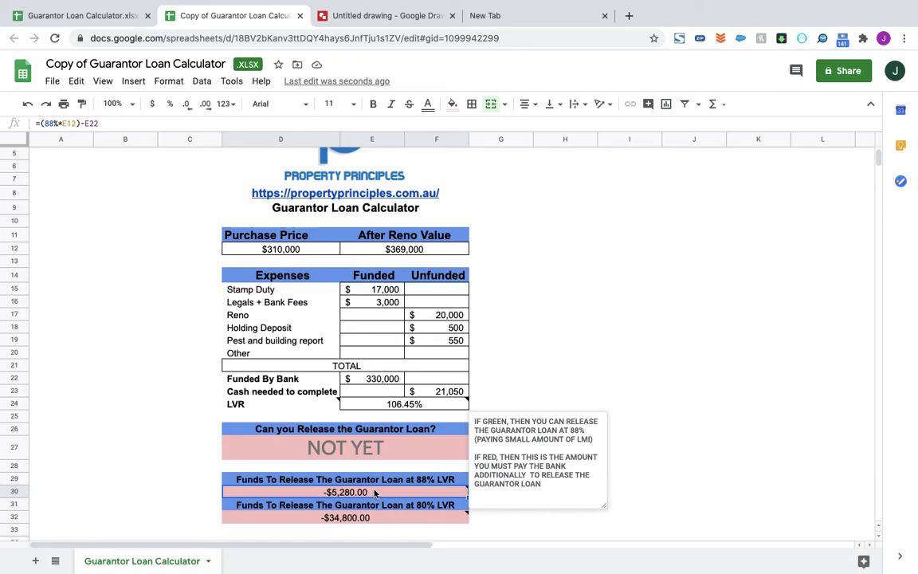
mouse_move(346, 492)
left_click(445, 395)
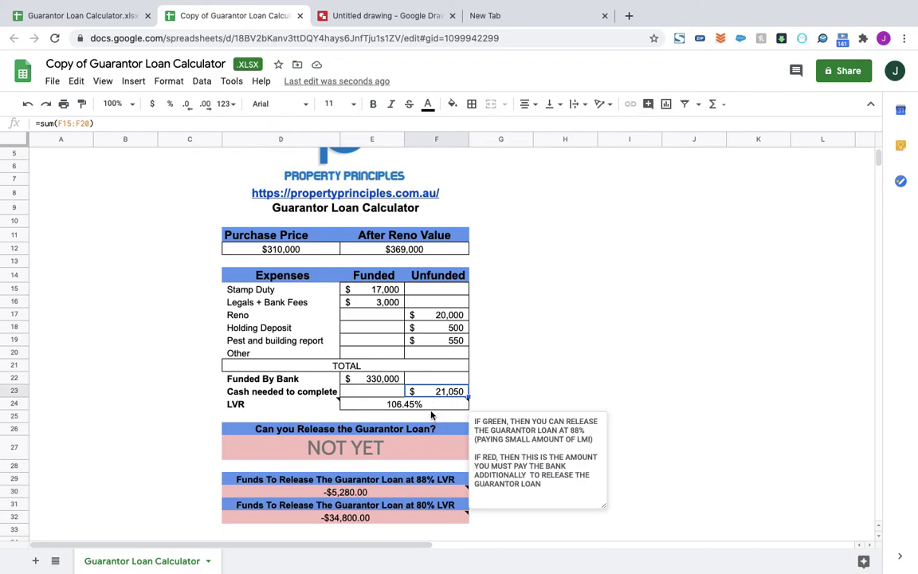
left_click(421, 250)
Set the after-reno value back to 380,000 and review the 80% and 88% LVR notes
type("380")
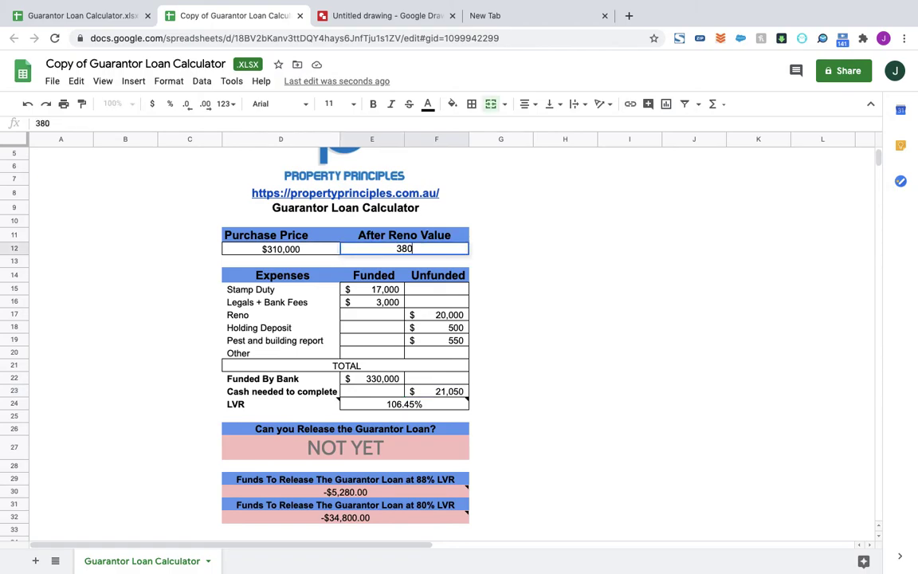
type("000")
key("Return")
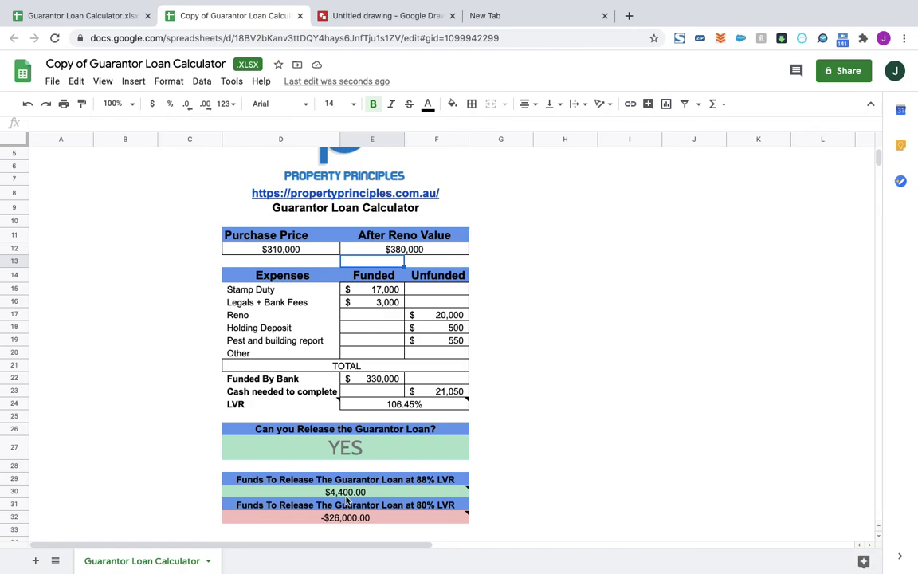
left_click(381, 519)
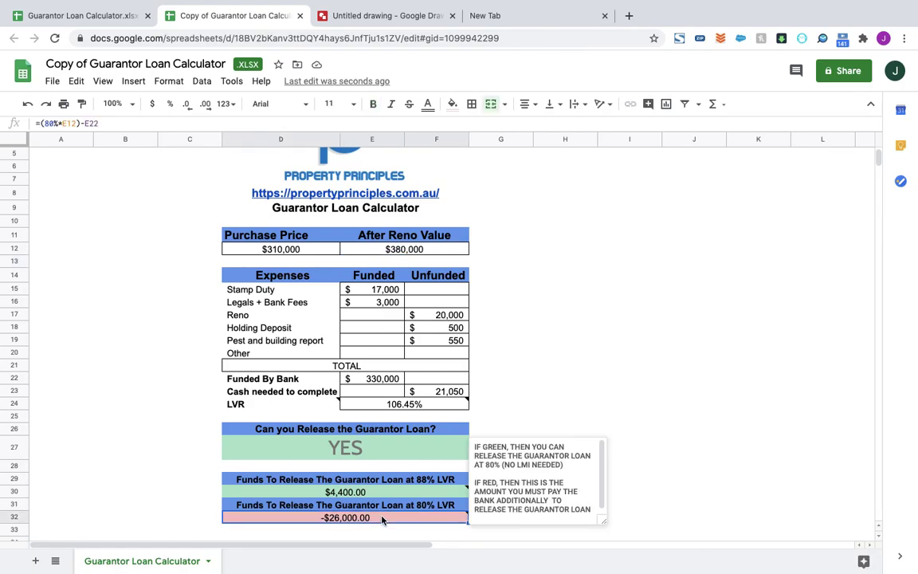
key("Up")
key("Up")
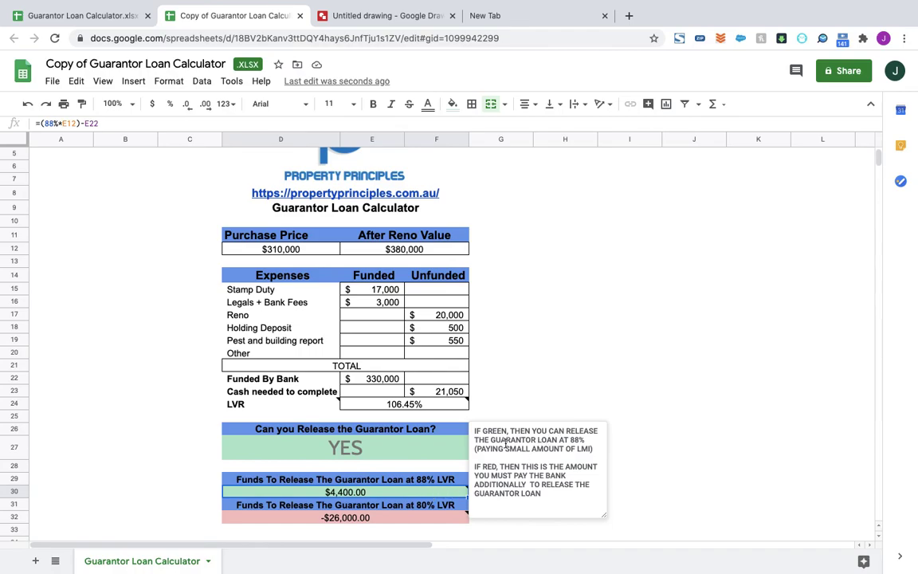
left_click_drag(574, 439, 587, 439)
left_click(341, 519)
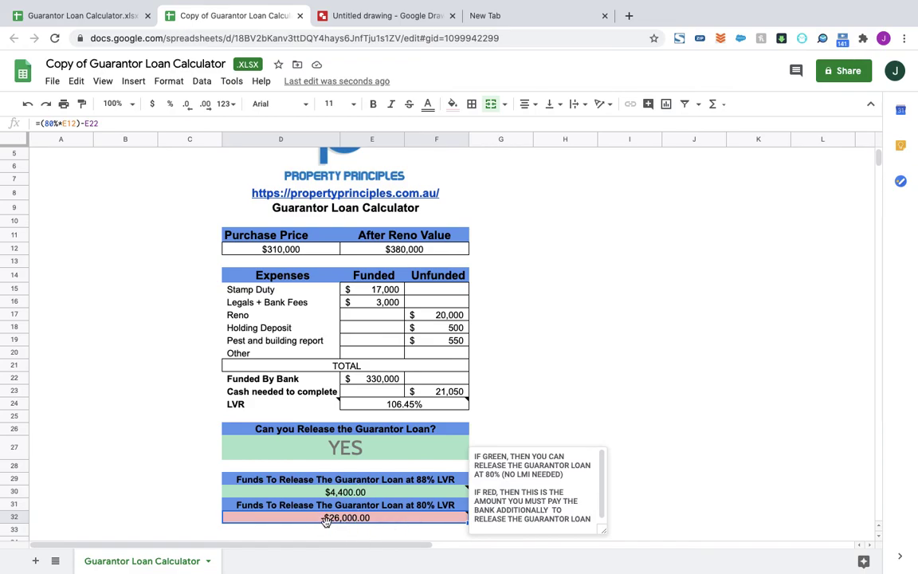
left_click(510, 356)
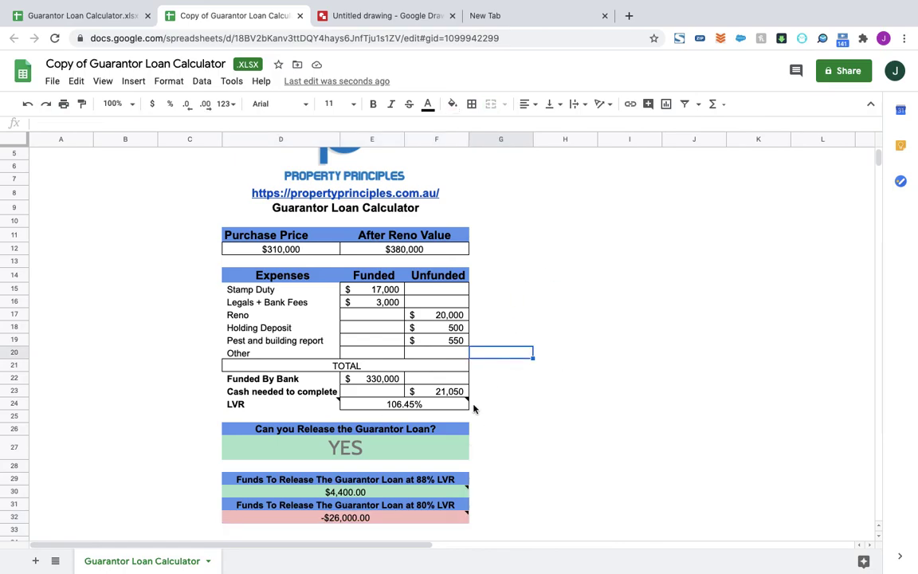
scroll(476, 407, "up", 1)
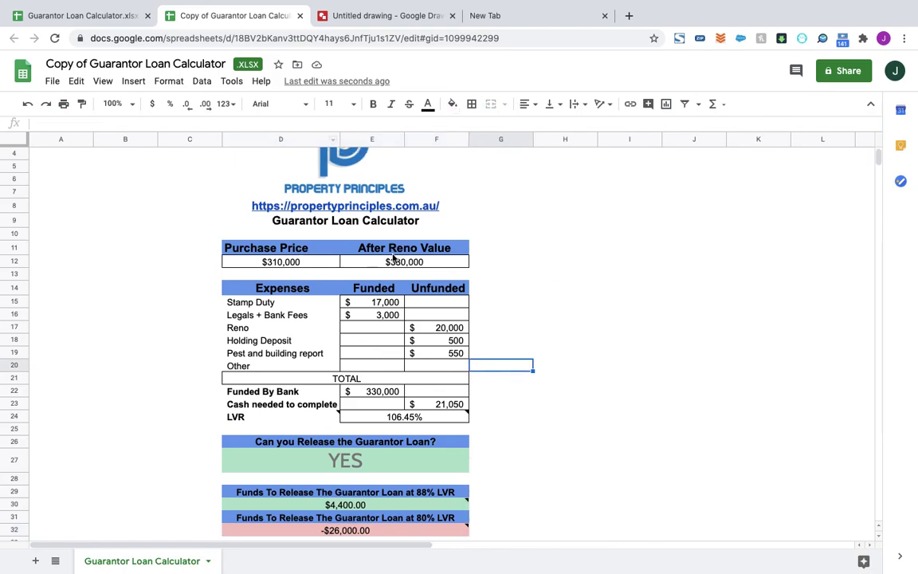